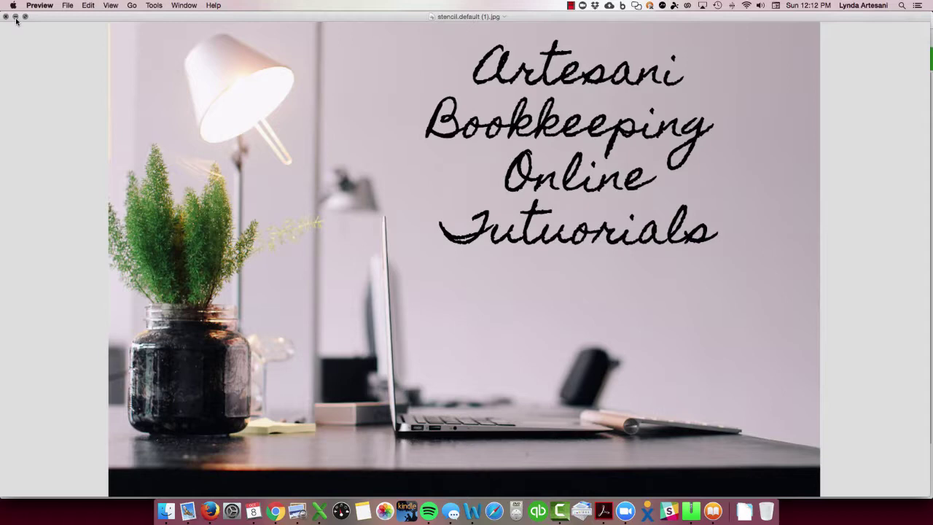
# Step: Minimize the Preview title image window to reveal the QuickBooks Sample Company dashboard
pyautogui.click(15, 16)
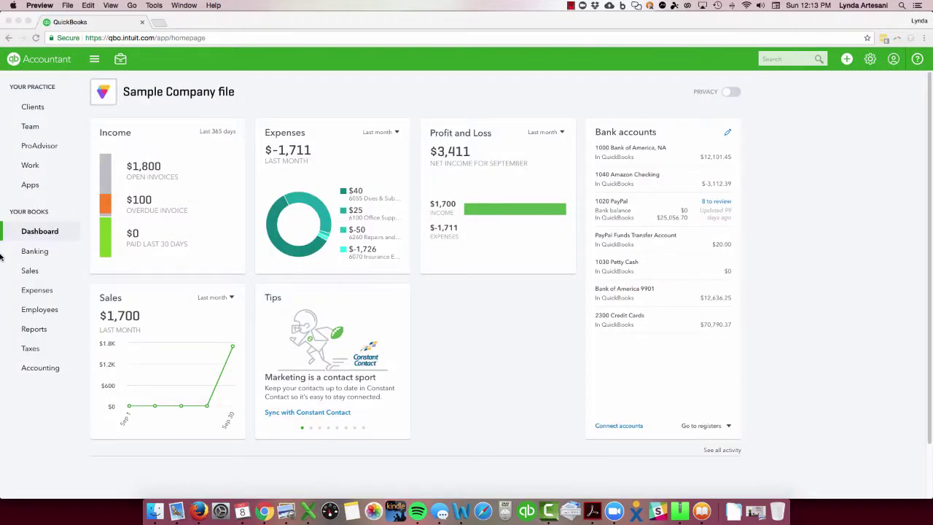
# Step: In Chrome, open Accountant Tools > Reclassify Transactions and choose the 6055 Dues & Subscriptions account
pyautogui.click(95, 63)
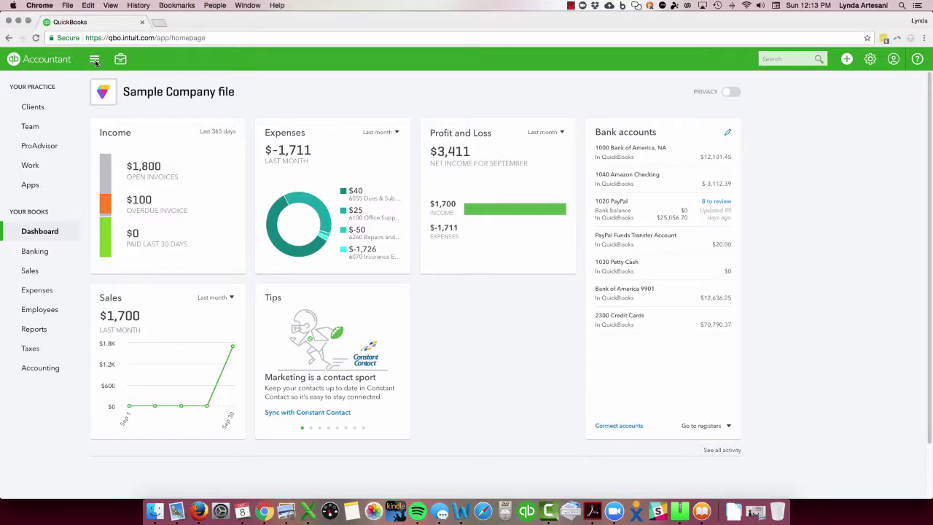
pyautogui.click(120, 61)
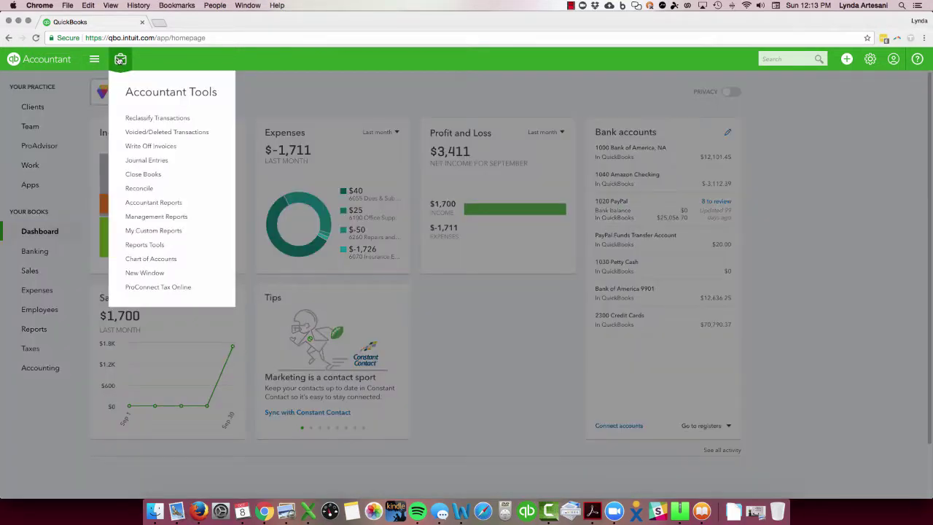
pyautogui.click(128, 119)
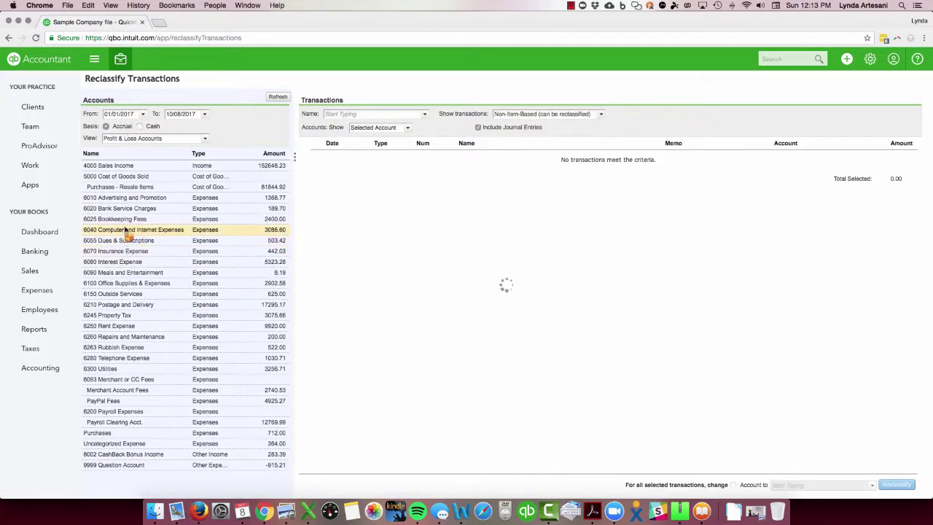
pyautogui.click(124, 239)
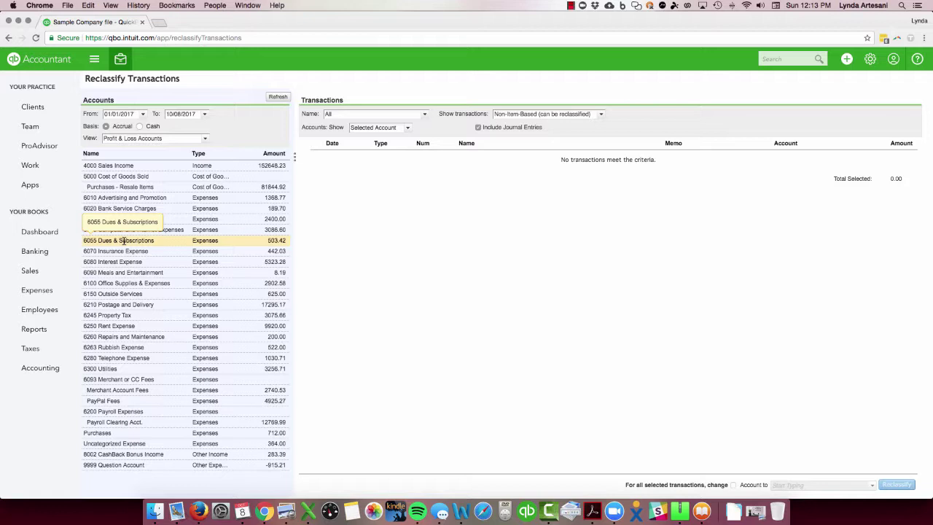
# Step: Load 6055 Dues & Subscriptions sorted by name, filtered to Forms Swift, showing all transaction types
pyautogui.click(125, 240)
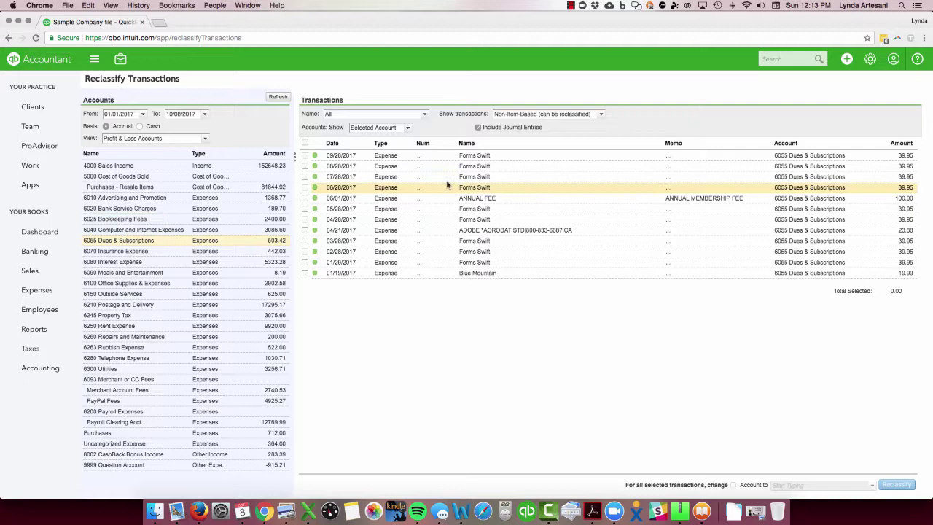
pyautogui.click(474, 143)
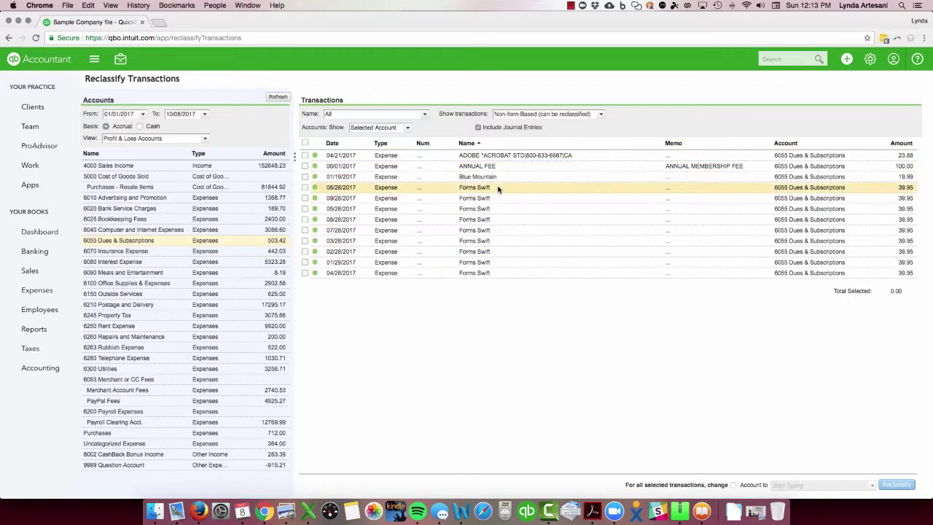
pyautogui.click(326, 114)
pyautogui.write('f')
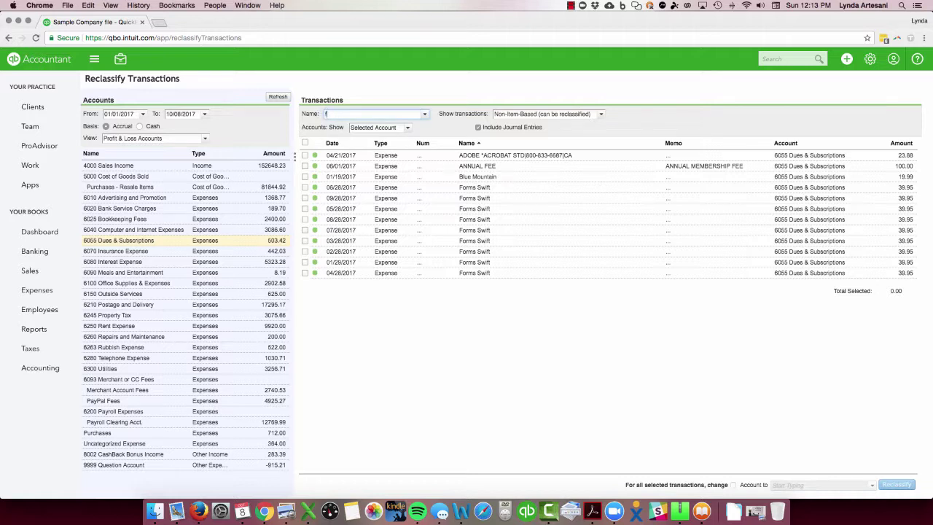
pyautogui.write('orms Swift')
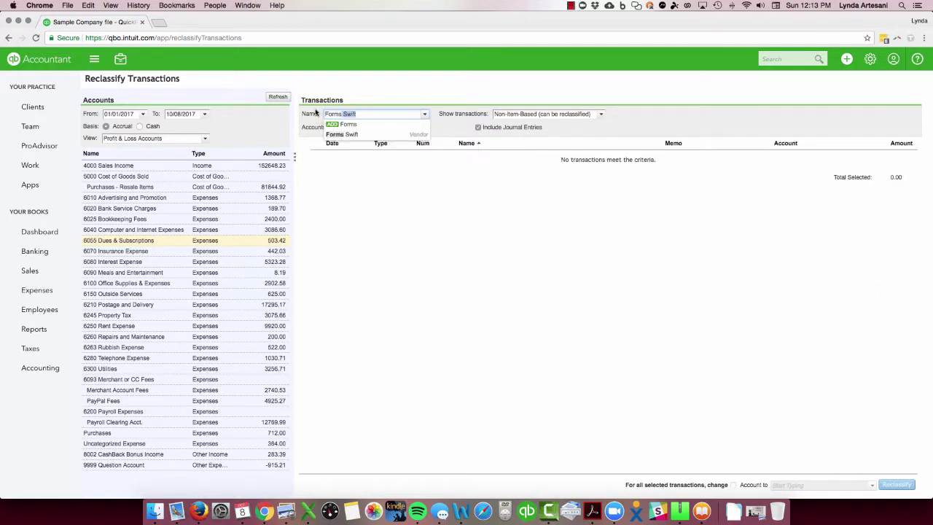
pyautogui.press('Tab')
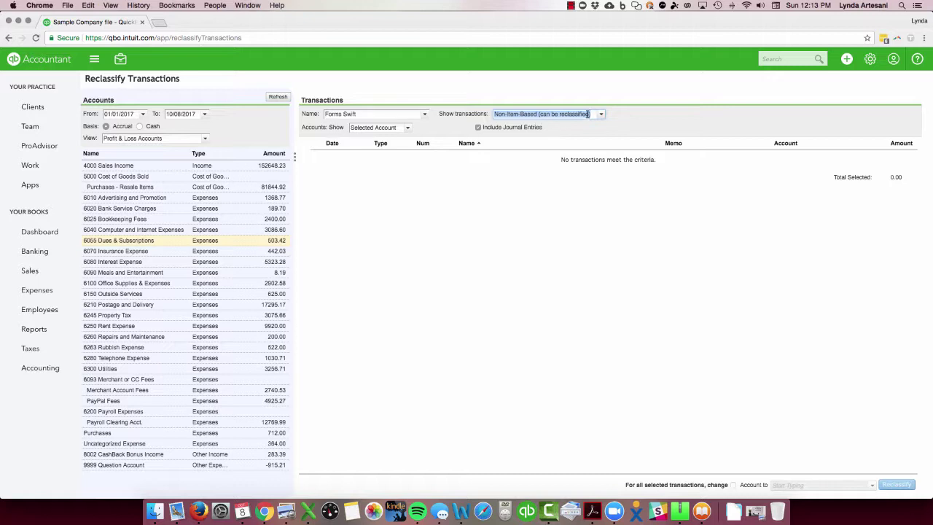
pyautogui.click(600, 115)
pyautogui.click(503, 139)
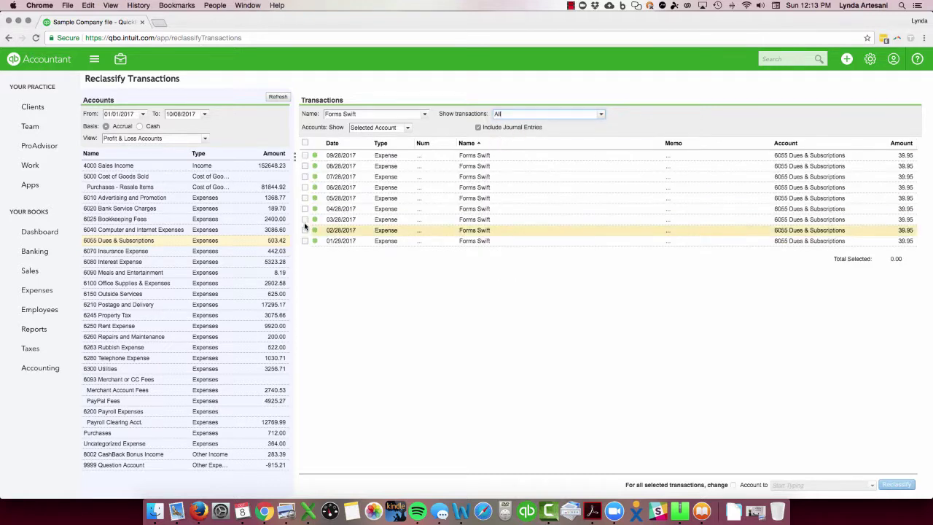
# Step: Reclassify all nine Forms Swift transactions to 6040 Computer and Internet Expenses
pyautogui.click(305, 143)
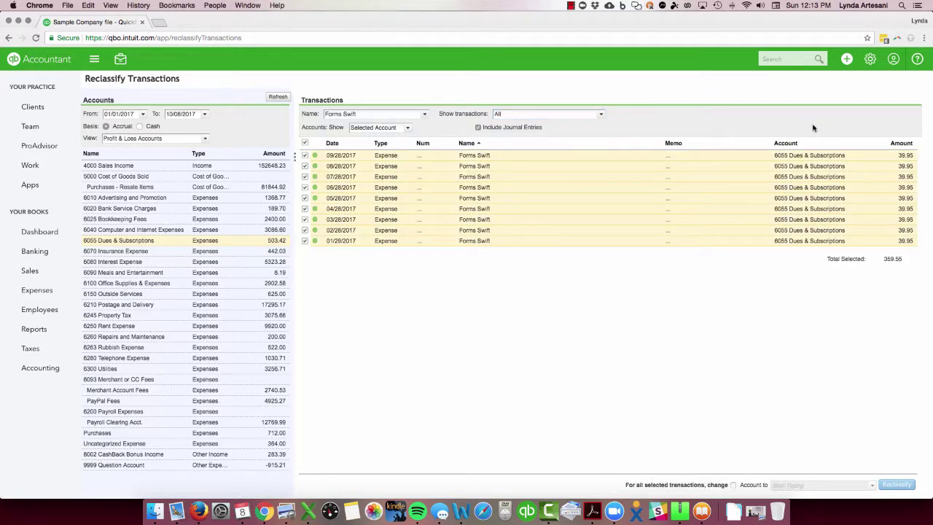
pyautogui.click(733, 485)
pyautogui.click(784, 485)
pyautogui.write('co')
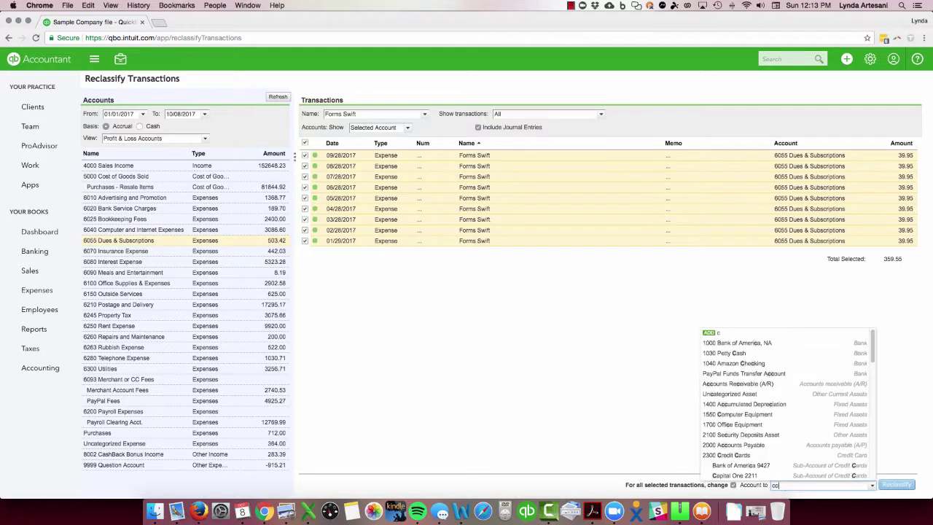
pyautogui.write('mp')
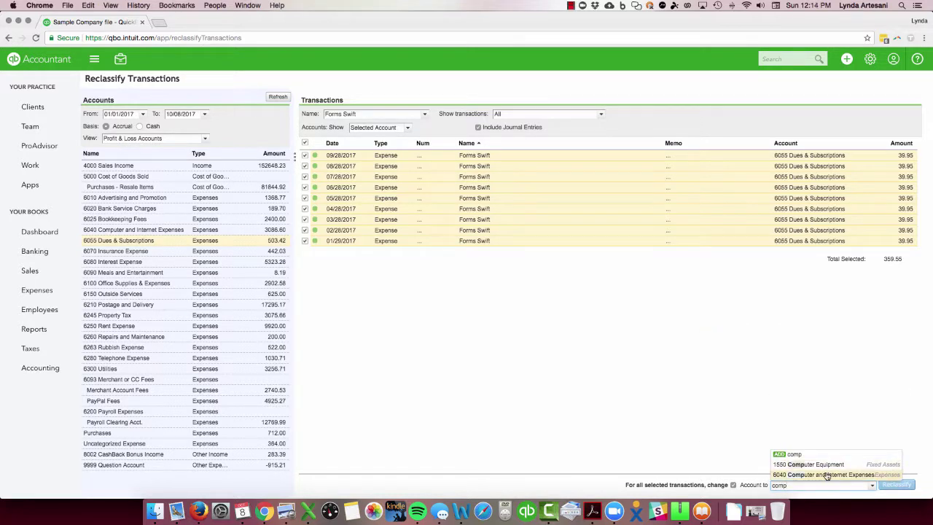
pyautogui.click(826, 475)
pyautogui.click(901, 484)
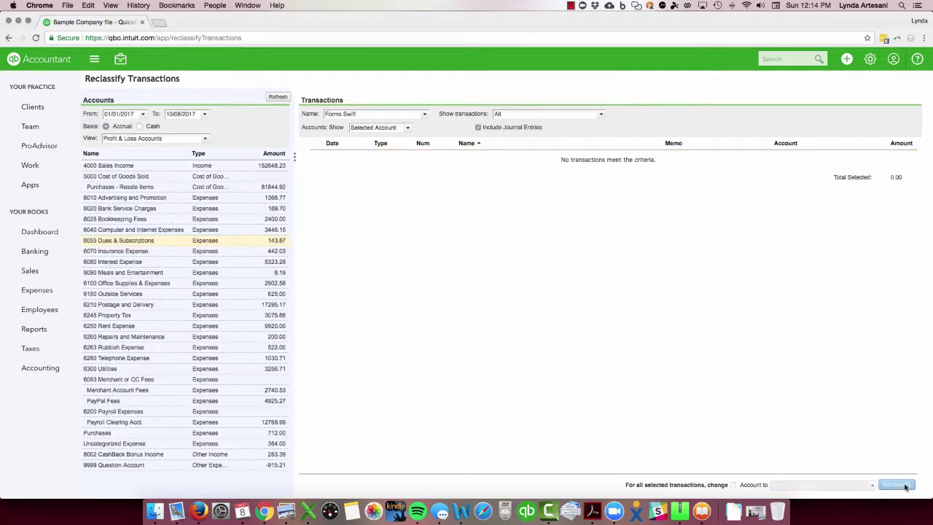
# Step: Review 6040 Computer and Internet Expenses (now 3446.15) for the Forms Swift charges, then view 6210 Postage and Delivery
pyautogui.click(425, 116)
pyautogui.click(426, 115)
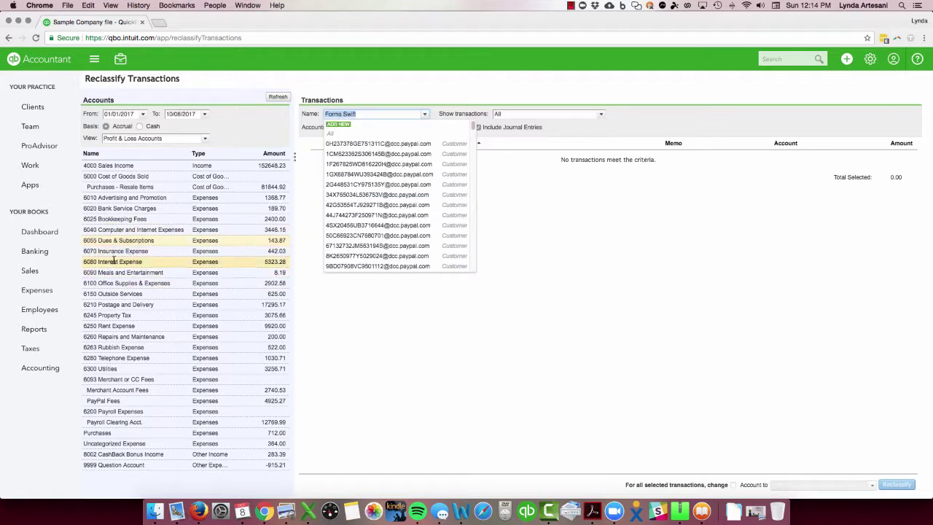
pyautogui.click(116, 230)
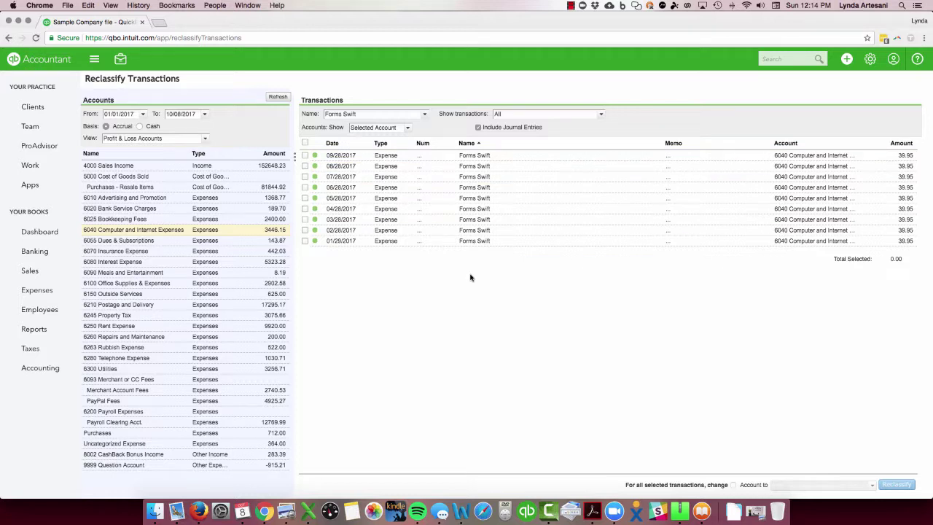
pyautogui.click(130, 305)
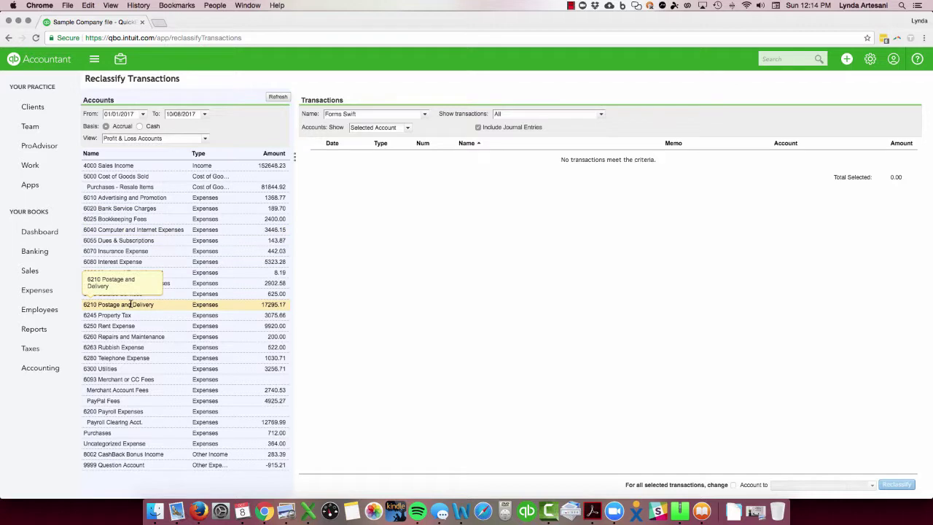
# Step: Show 6210 Postage and Delivery transactions for all names, browse them, and enter 'stamp' as the name filter
pyautogui.click(423, 117)
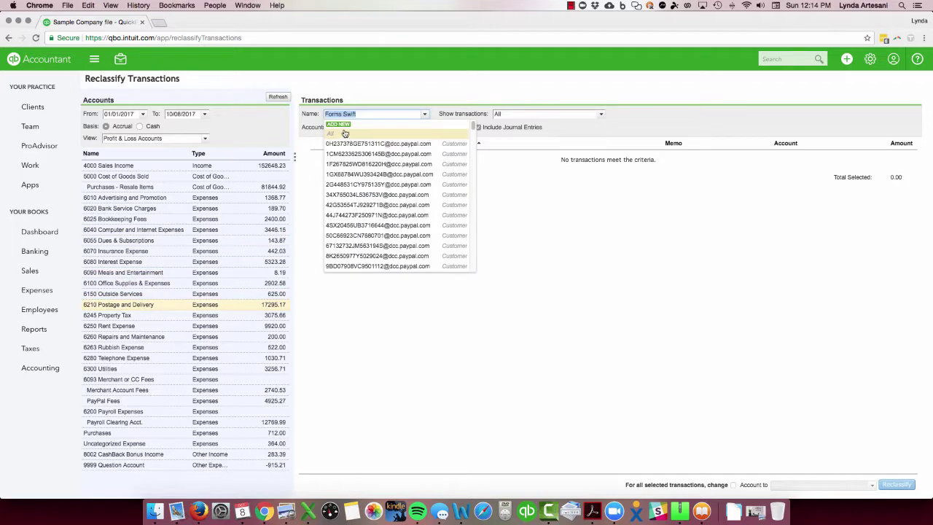
pyautogui.click(344, 133)
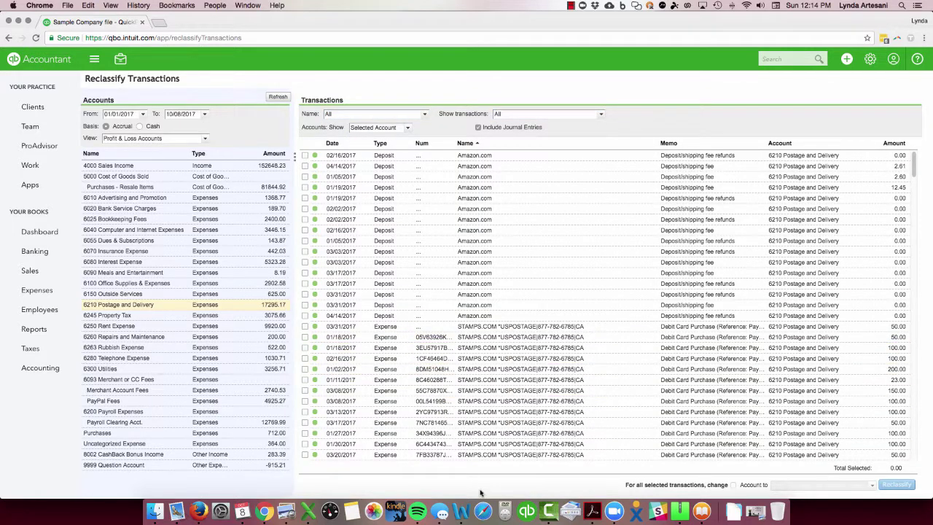
pyautogui.scroll(-1, 482, 197)
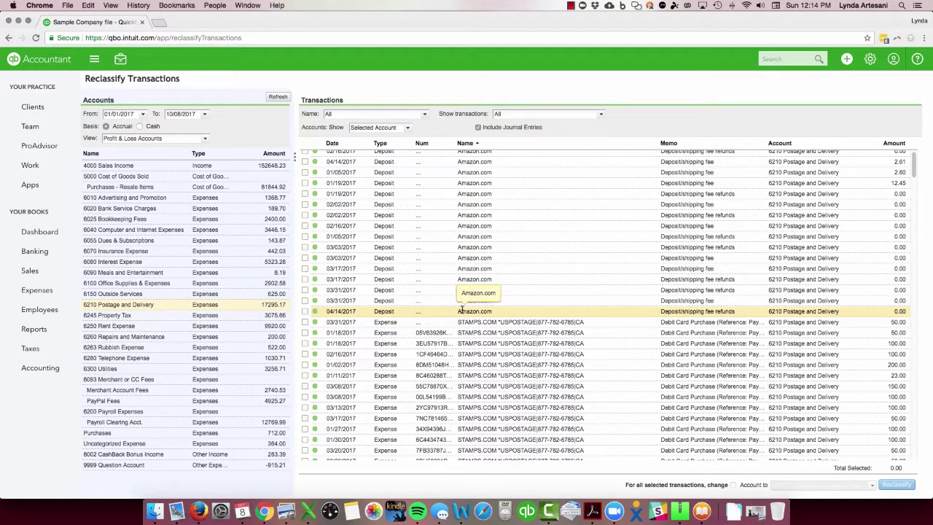
pyautogui.scroll(-10, 466, 328)
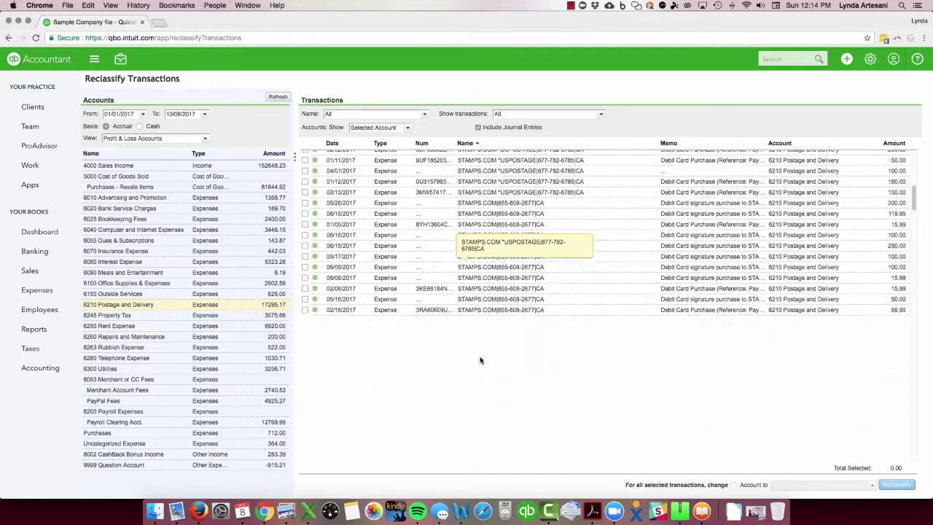
pyautogui.scroll(5, 481, 360)
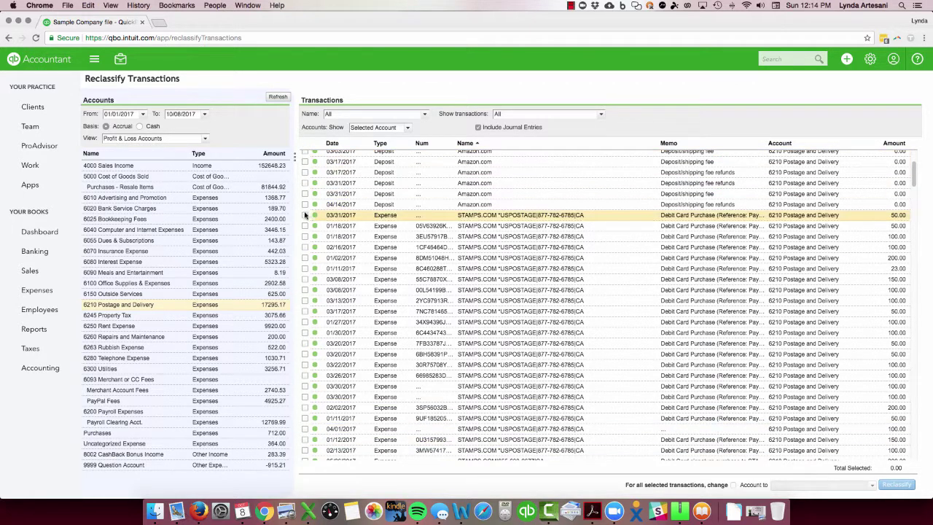
pyautogui.click(384, 114)
pyautogui.write('s')
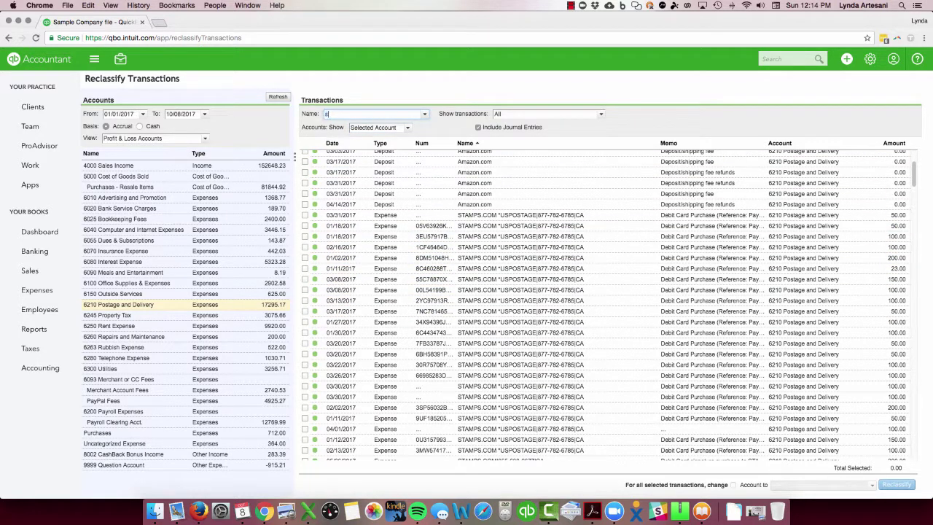
pyautogui.write('tamp')
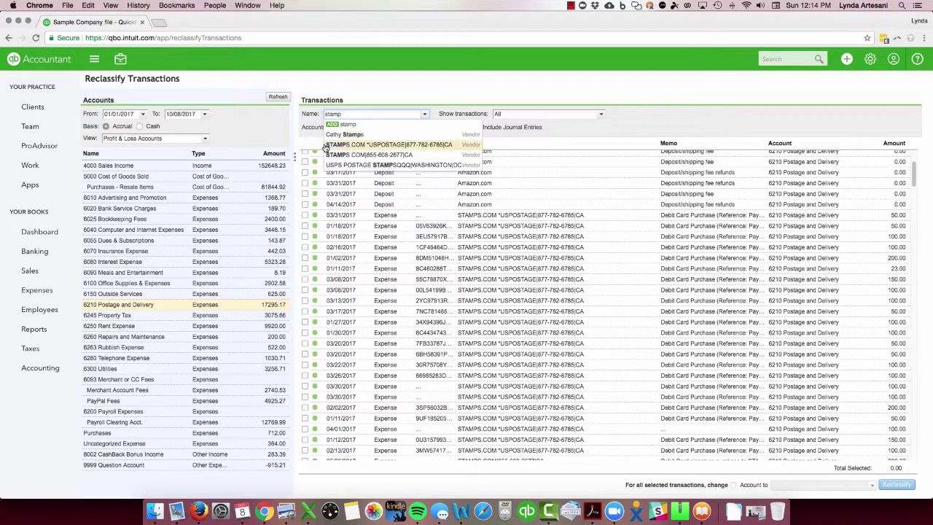
# Step: Filter the Postage and Delivery list to STAMPS.COM for review, then set the Name filter back to All
pyautogui.click(327, 144)
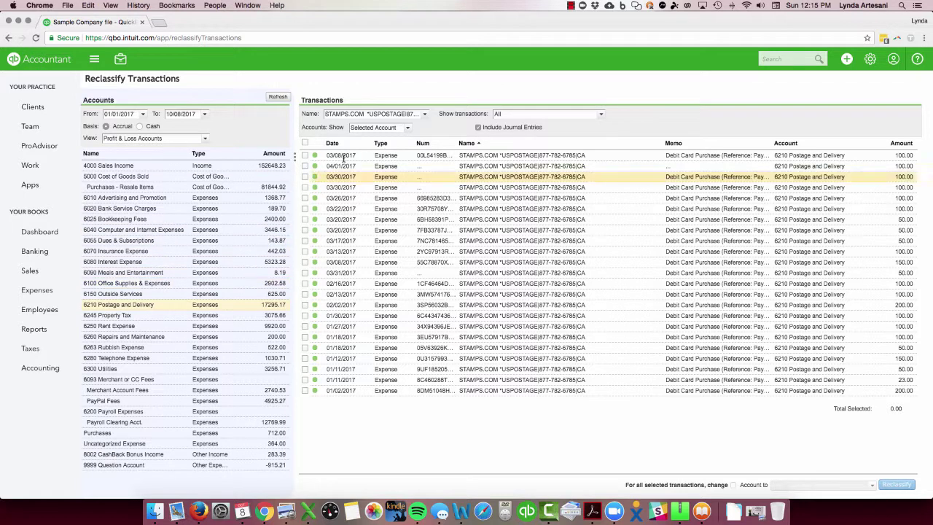
pyautogui.click(423, 114)
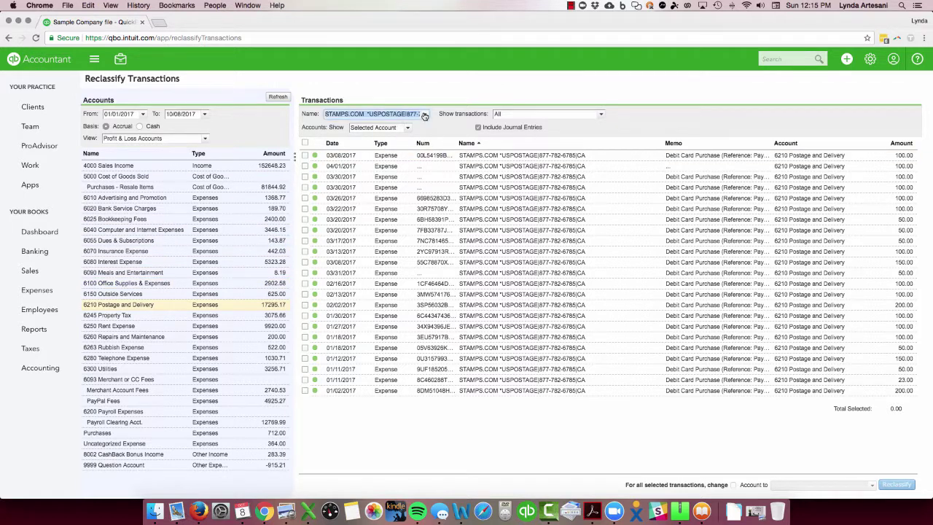
pyautogui.click(330, 133)
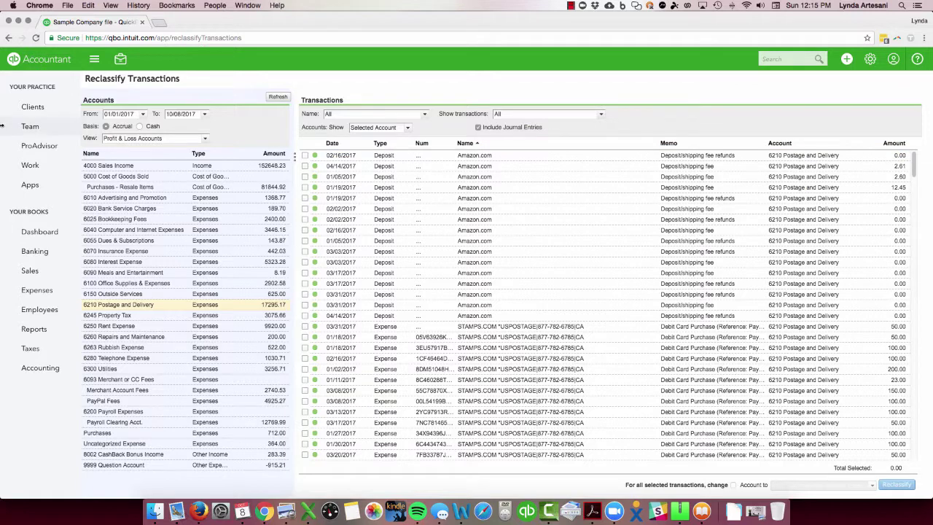
# Step: Go to the Reports Tools defaults page from Accountant Tools
pyautogui.click(120, 61)
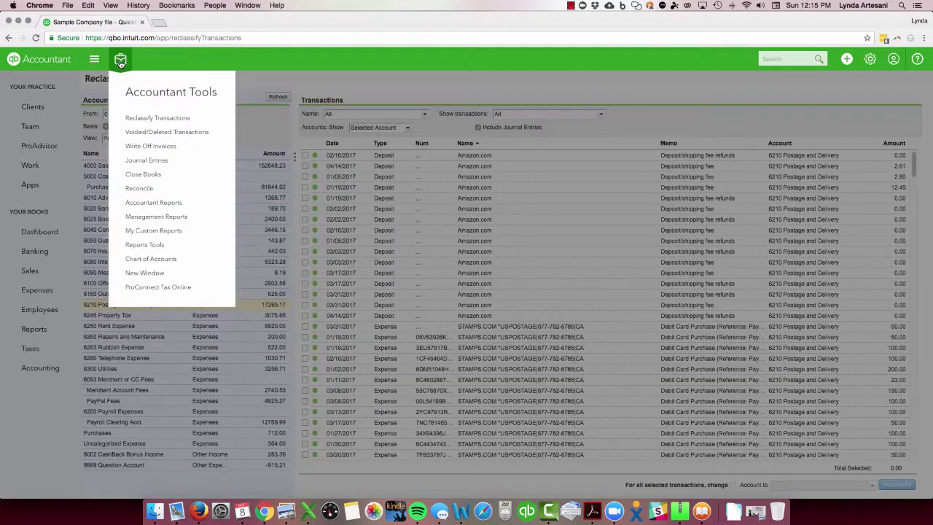
pyautogui.click(144, 245)
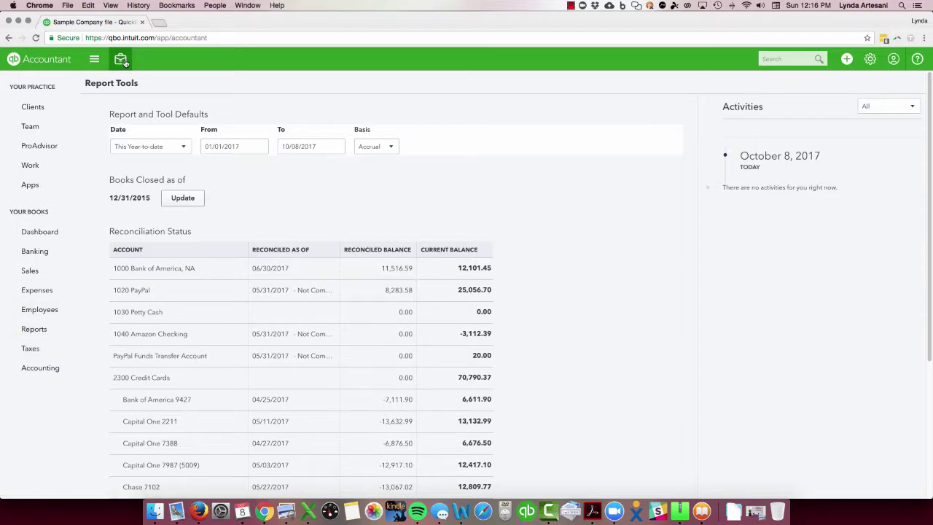
pyautogui.click(121, 60)
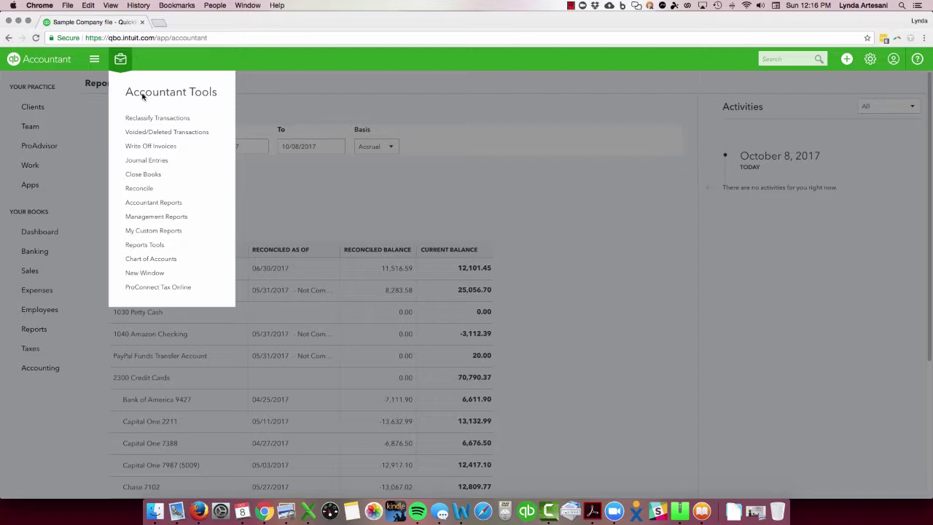
pyautogui.click(317, 199)
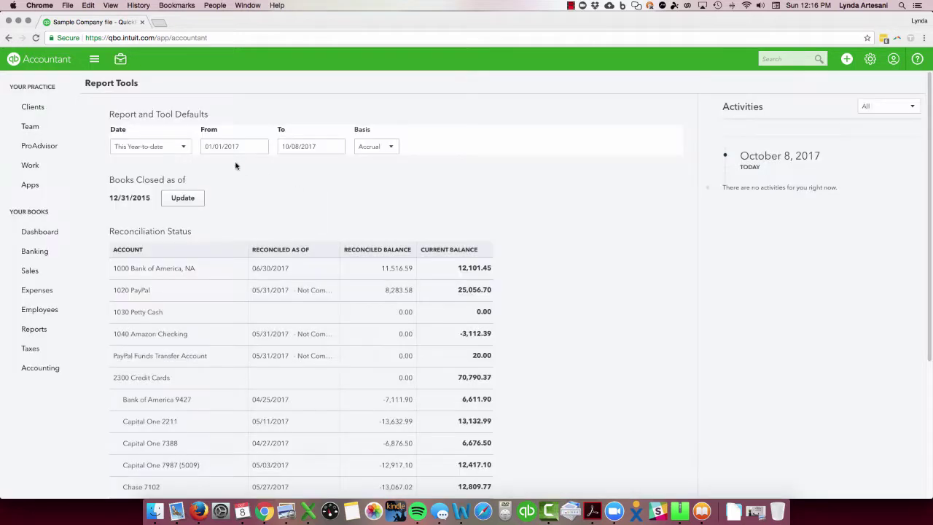
# Step: Set the default report date range to Last Month
pyautogui.click(186, 148)
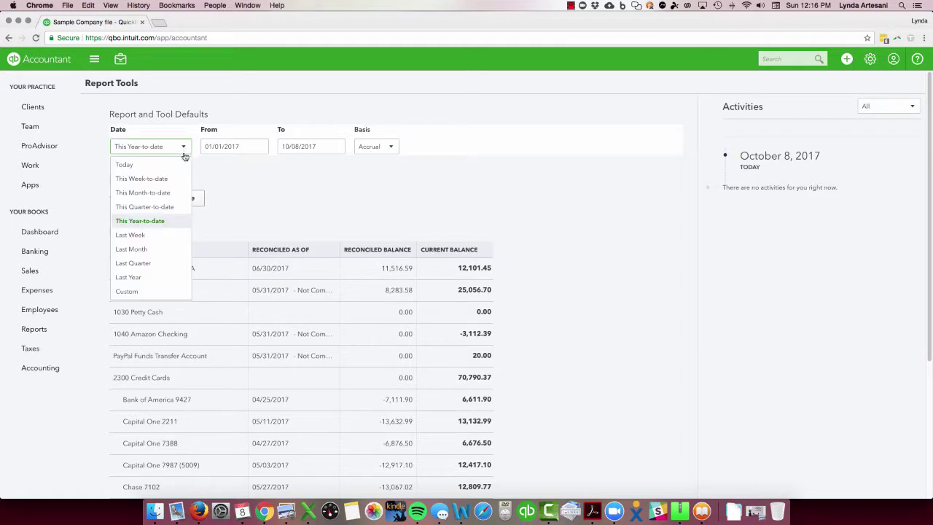
pyautogui.scroll(-1, 166, 228)
pyautogui.scroll(1, 189, 228)
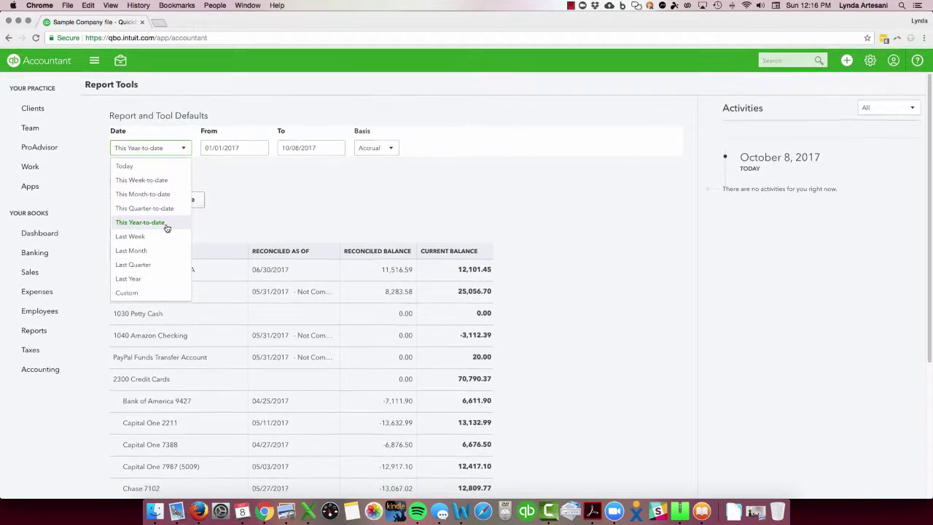
pyautogui.scroll(-1, 171, 232)
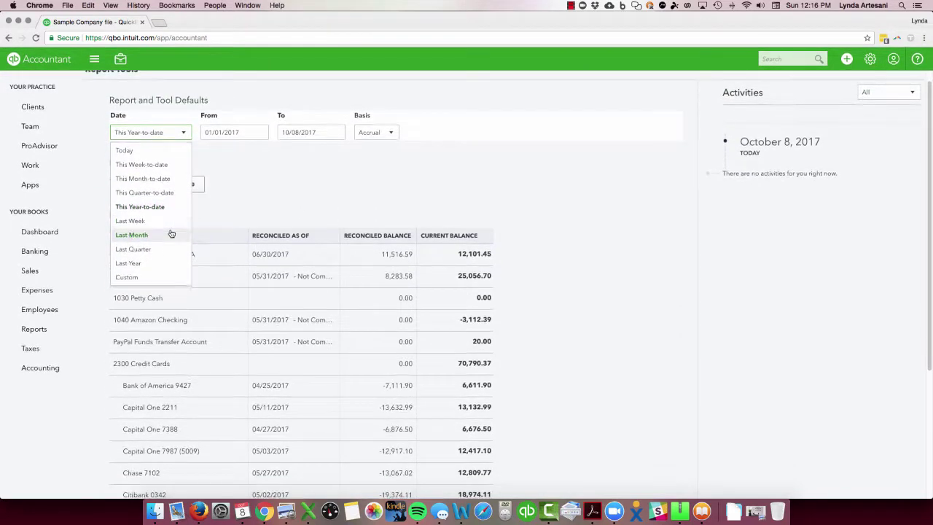
pyautogui.scroll(-2, 172, 233)
pyautogui.scroll(2, 171, 234)
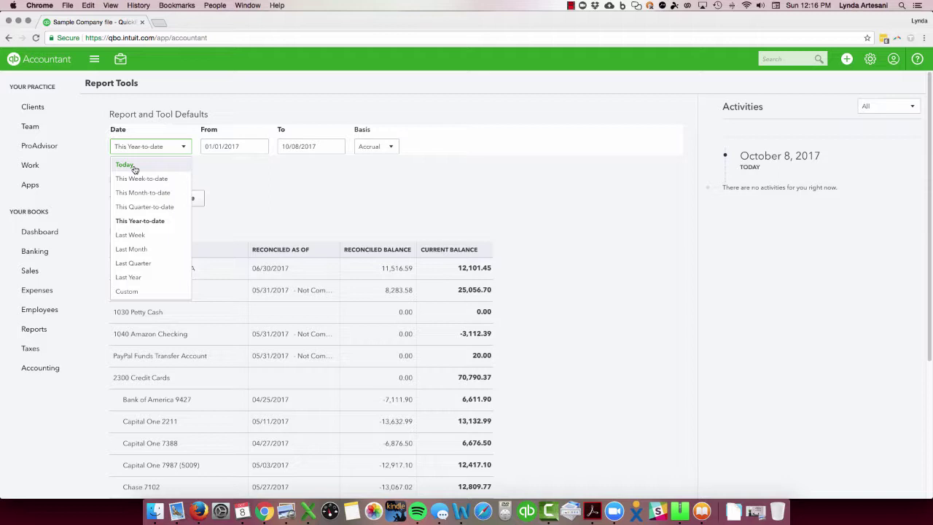
pyautogui.click(133, 250)
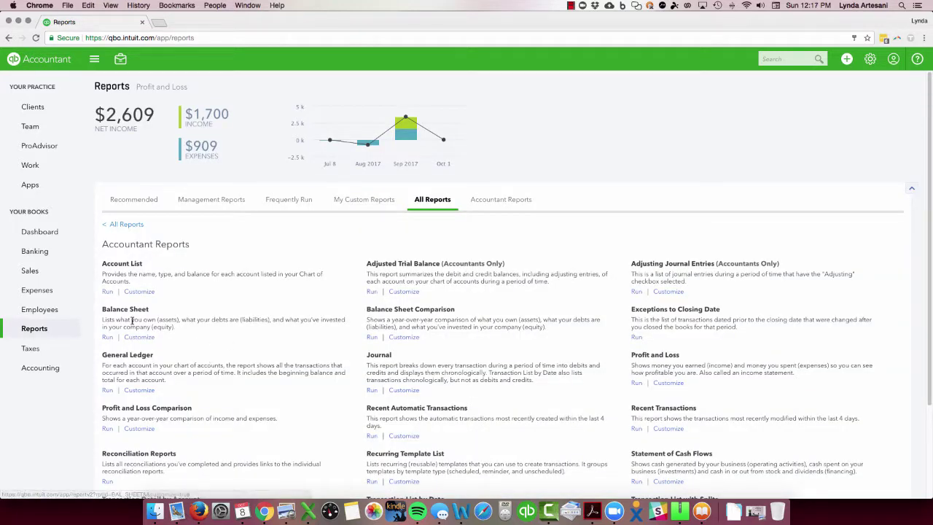
# Step: Run the Balance Sheet, then change the default report date range to Last Quarter
pyautogui.click(127, 309)
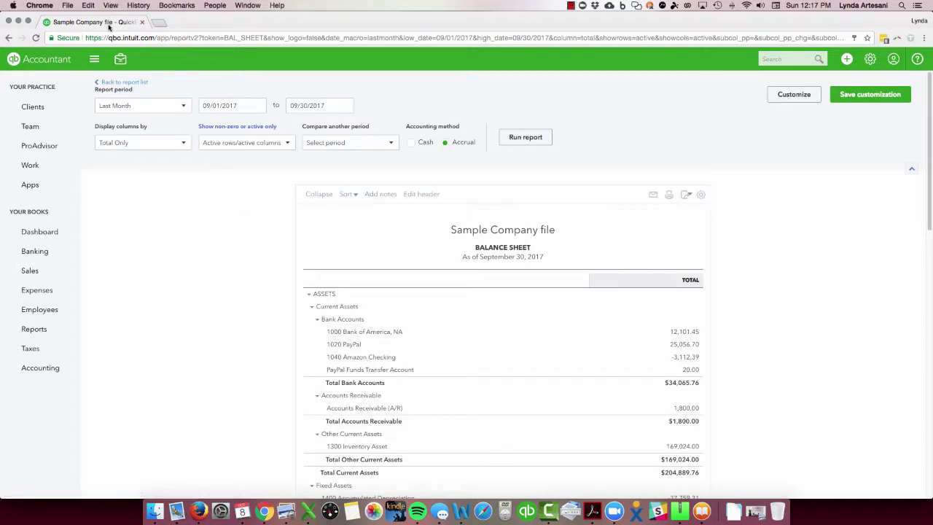
pyautogui.click(118, 61)
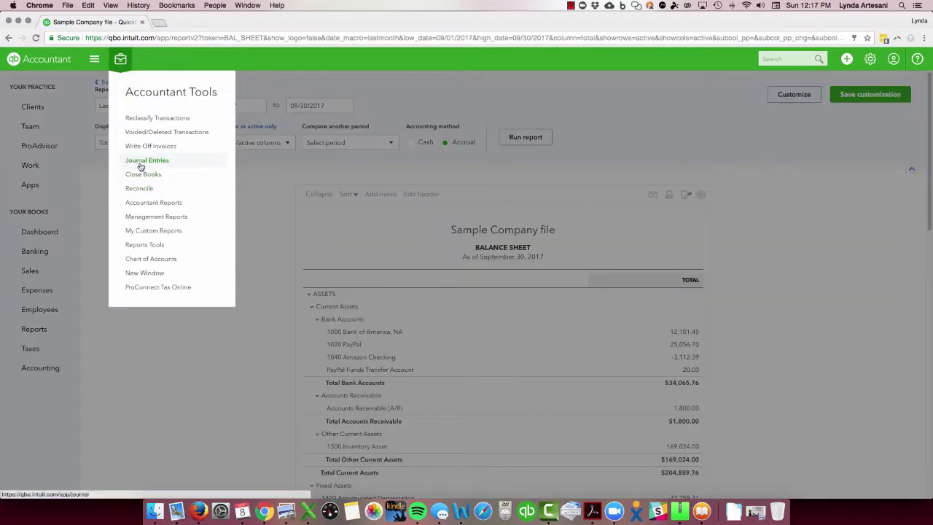
pyautogui.click(142, 244)
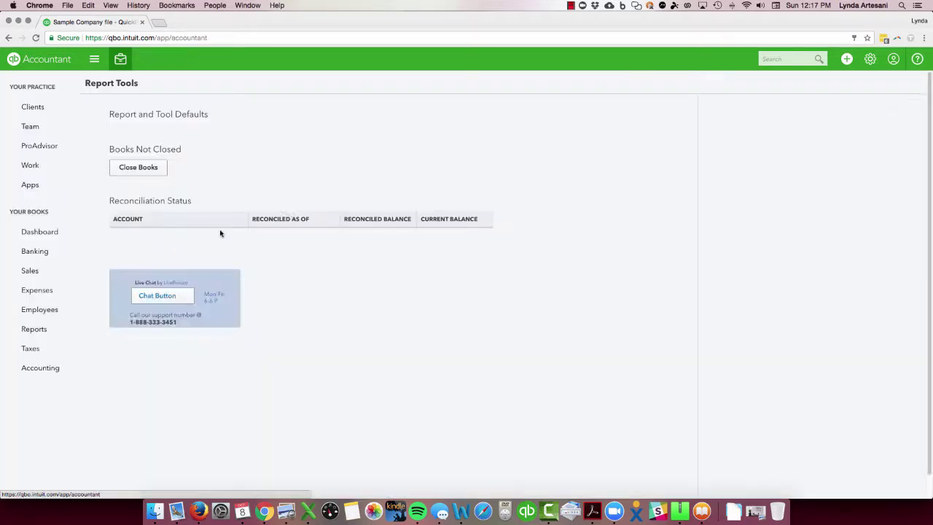
pyautogui.click(191, 152)
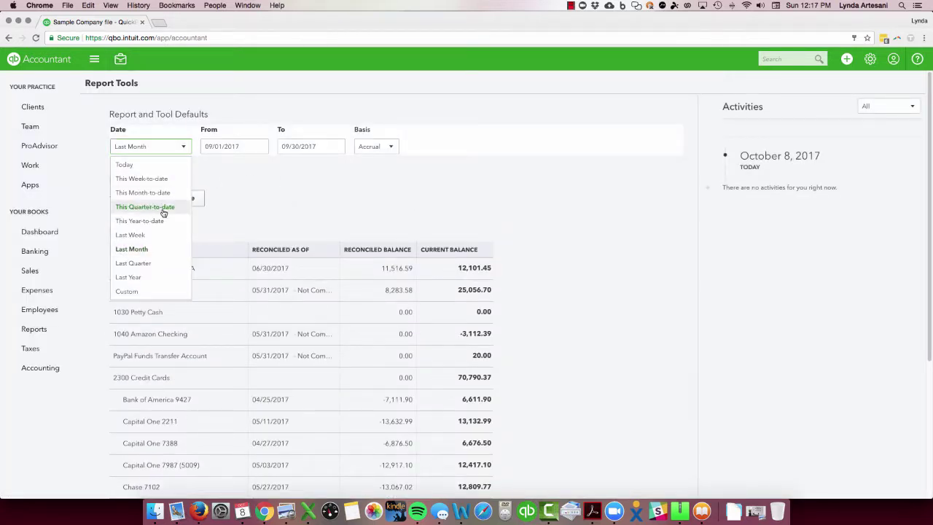
pyautogui.click(151, 262)
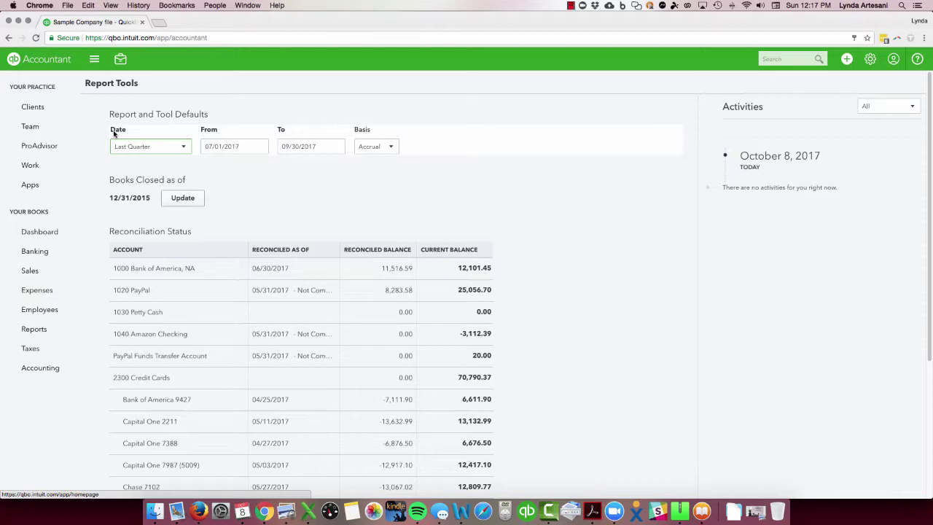
# Step: Run the Balance Sheet again for 07/01/2017 to 09/30/2017
pyautogui.click(34, 329)
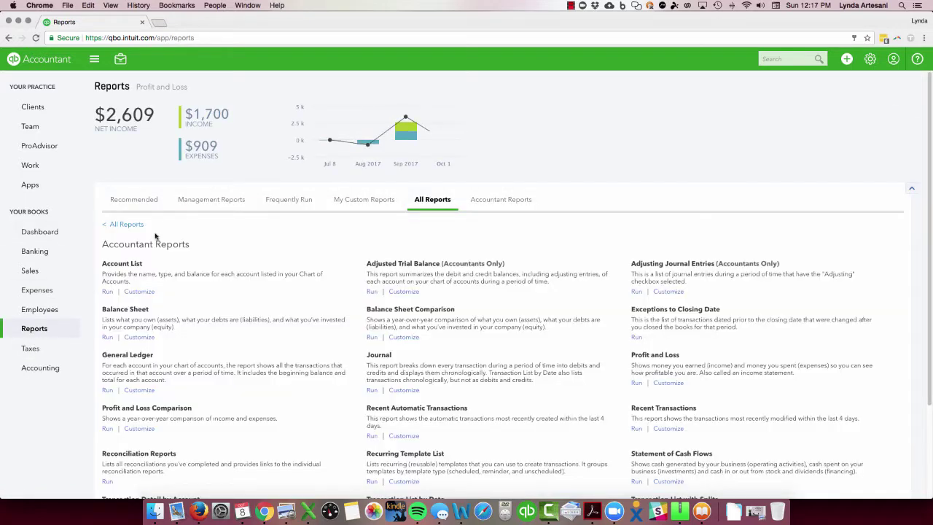
pyautogui.click(133, 311)
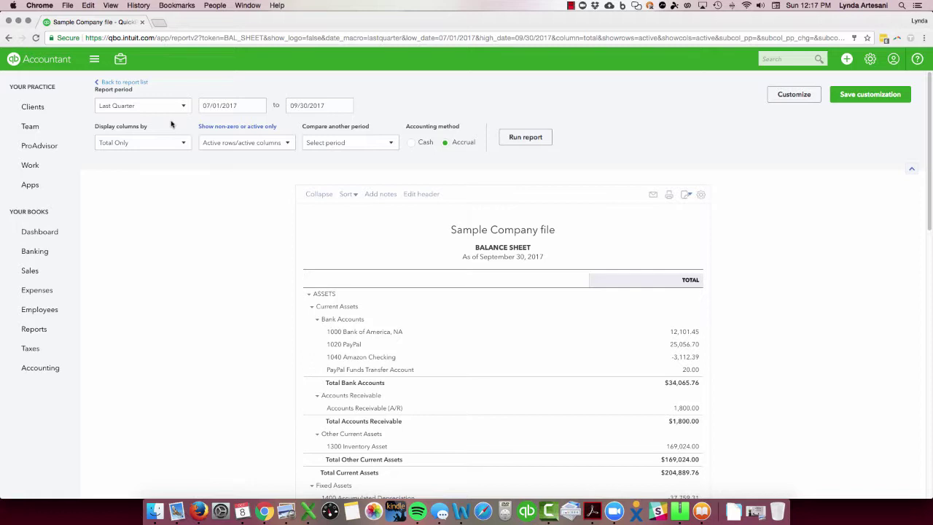
pyautogui.click(120, 59)
# Step: Open reconciliation history for 1000 Bank of America, NA and show actions for the 06/30/2017 reconciliation
pyautogui.click(137, 189)
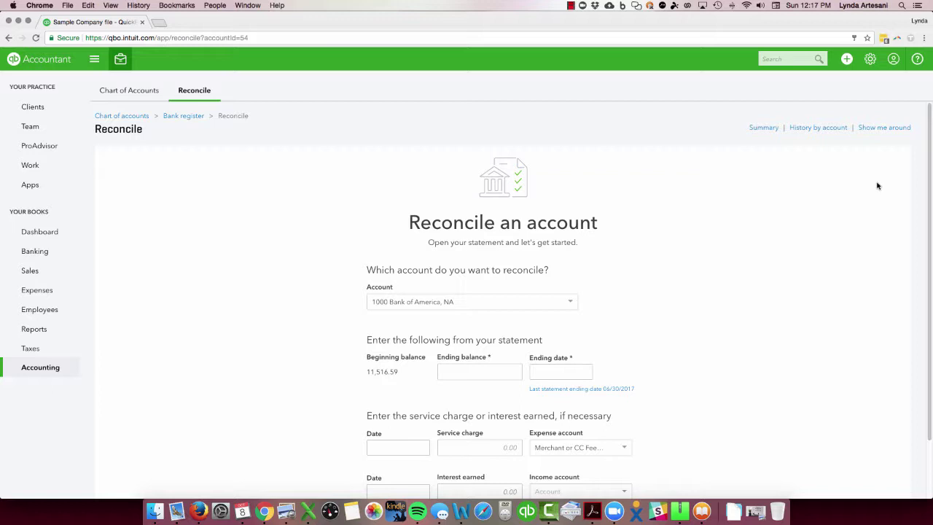
pyautogui.click(802, 129)
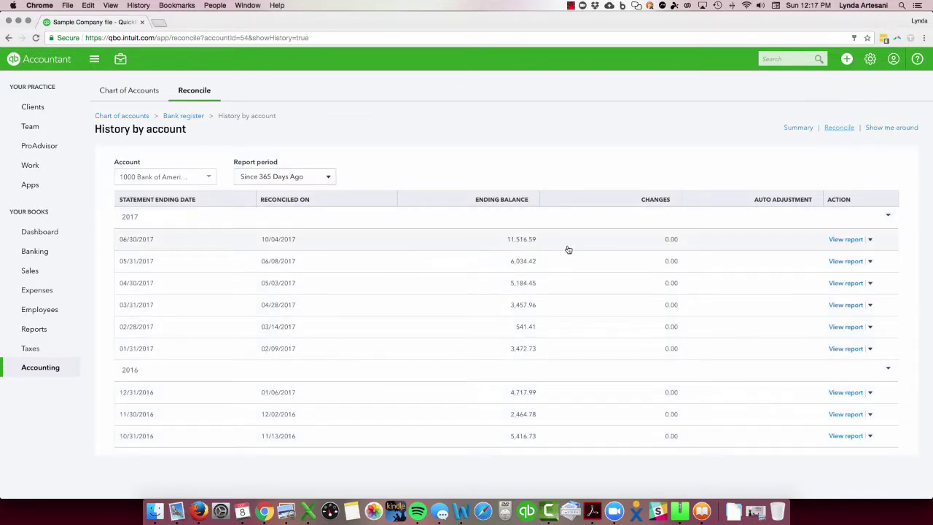
pyautogui.click(869, 239)
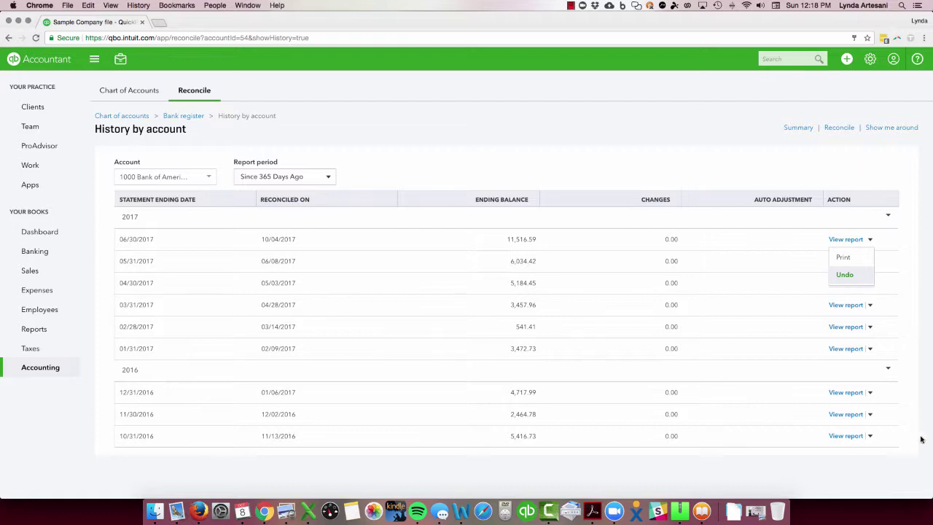
# Step: Bring the stencil.default (1).jpg tutorial title image in Preview back to the front from the Dock
pyautogui.click(749, 511)
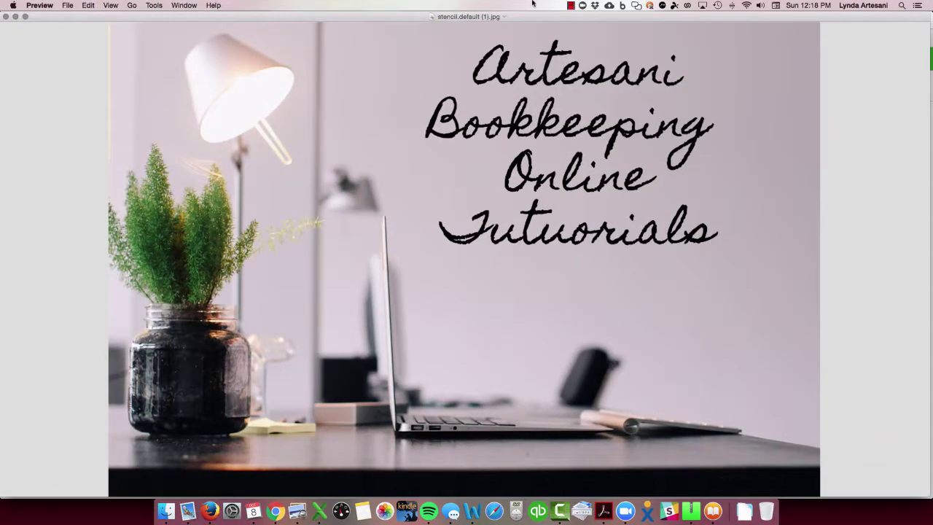